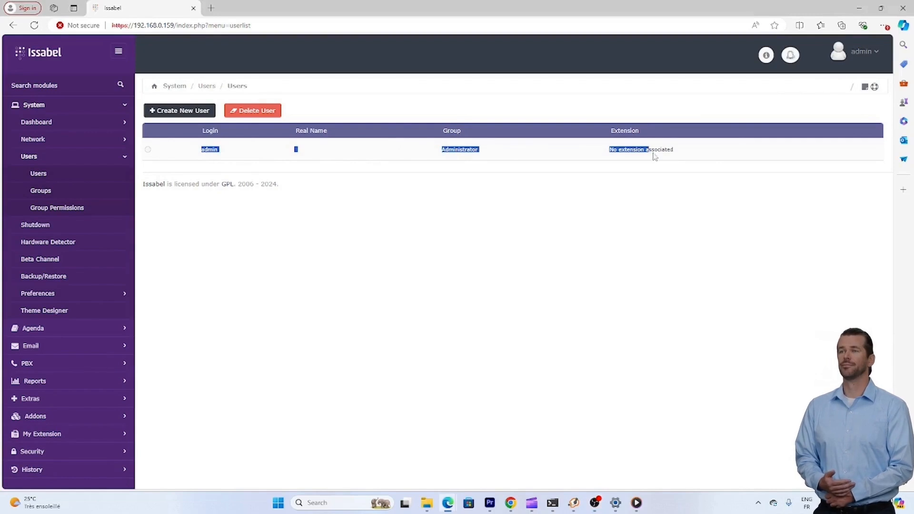
Step: Start a new user with login user1 and name user1, and enter and retype the account password
{"action": "left_click", "coordinate": [671, 157]}
{"action": "left_click_drag", "start_coordinate": [602, 155], "coordinate": [695, 155]}
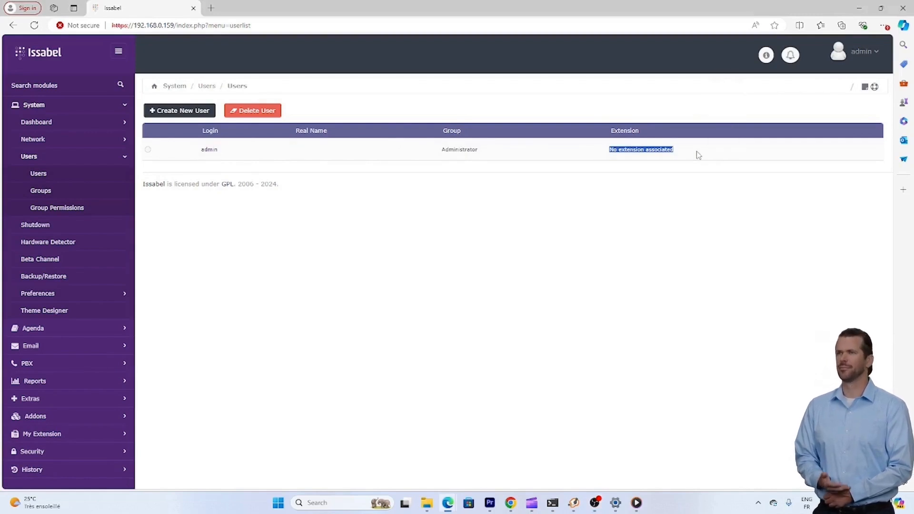
{"action": "left_click", "coordinate": [180, 112]}
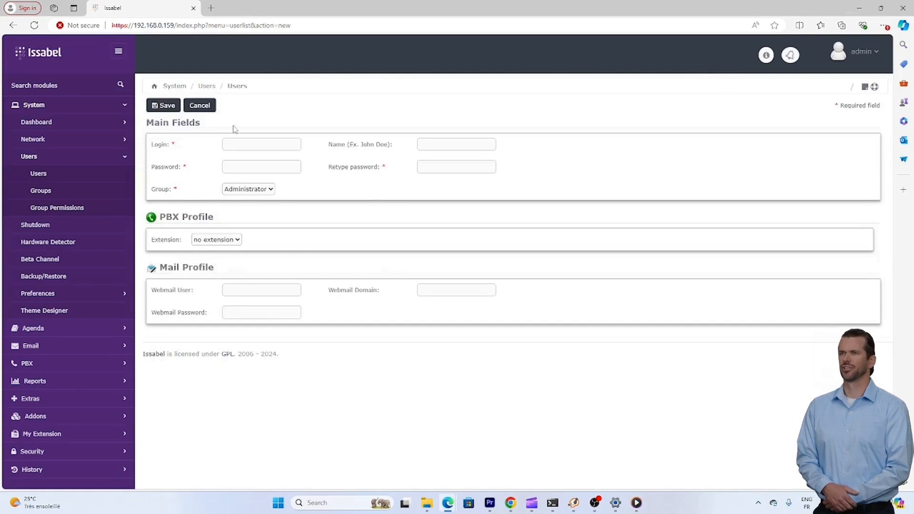
{"action": "left_click", "coordinate": [268, 145]}
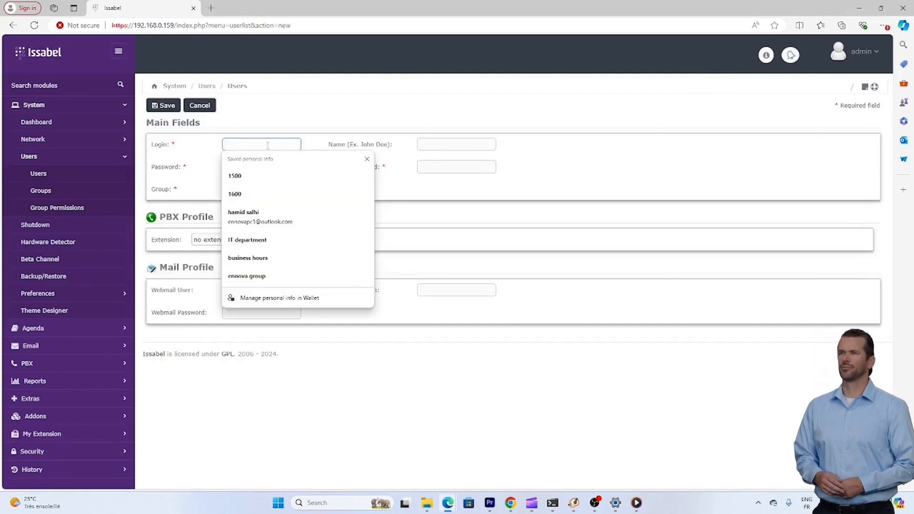
{"action": "type", "text": "user1"}
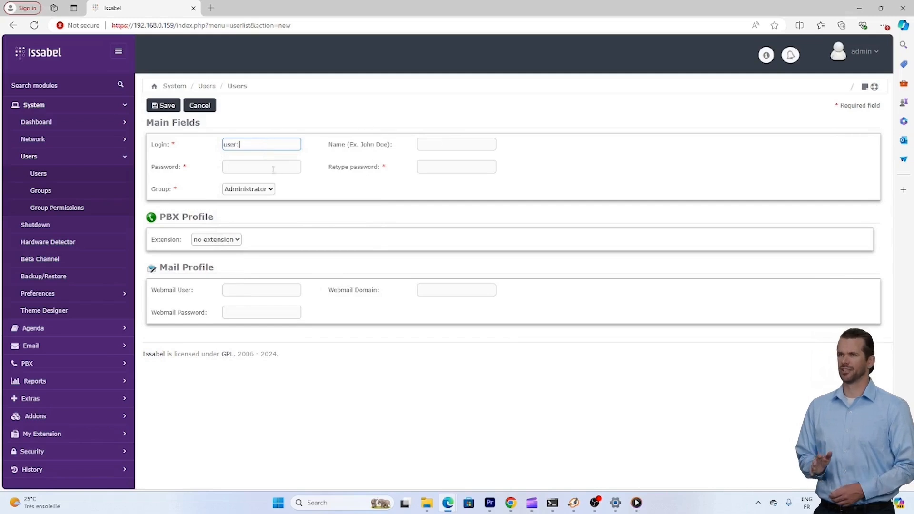
{"action": "left_click", "coordinate": [454, 142]}
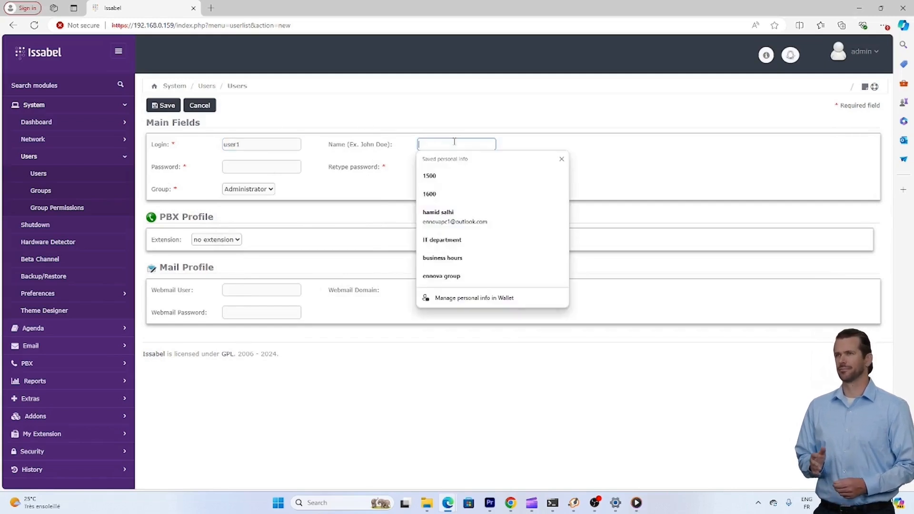
{"action": "type", "text": "user1"}
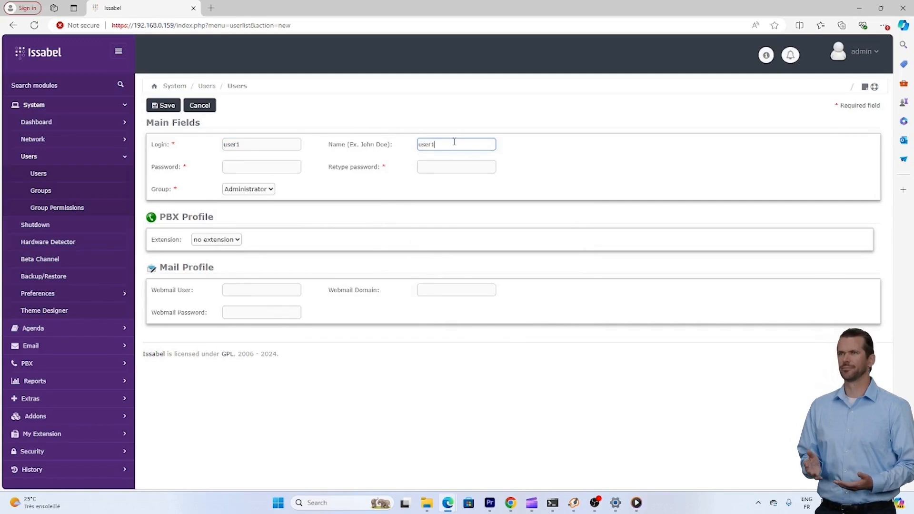
{"action": "left_click", "coordinate": [272, 165]}
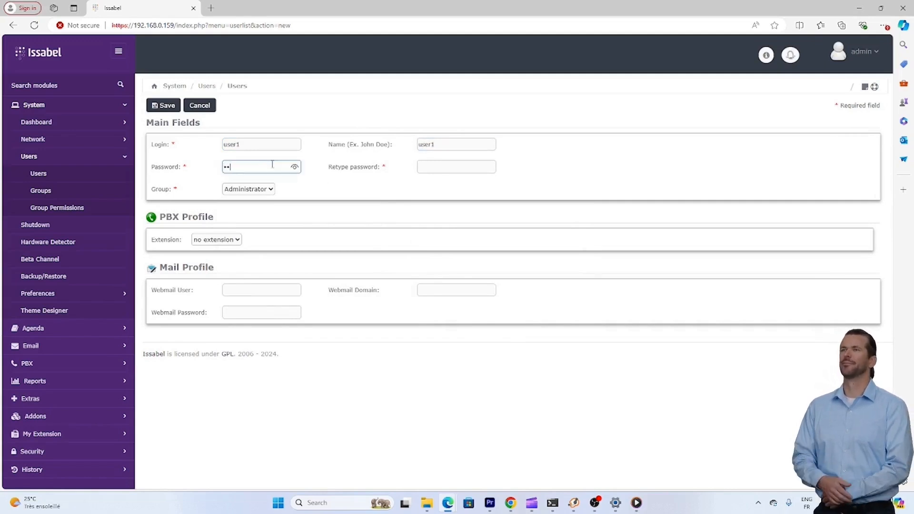
{"action": "left_click", "coordinate": [434, 166]}
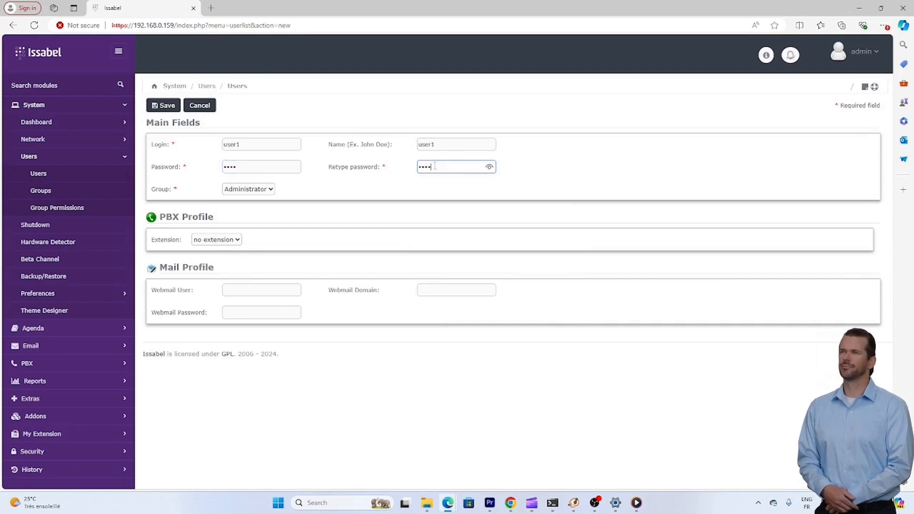
Step: Assign user1 to the Extension group with no extension in the PBX profile, and save the user
{"action": "left_click", "coordinate": [271, 189]}
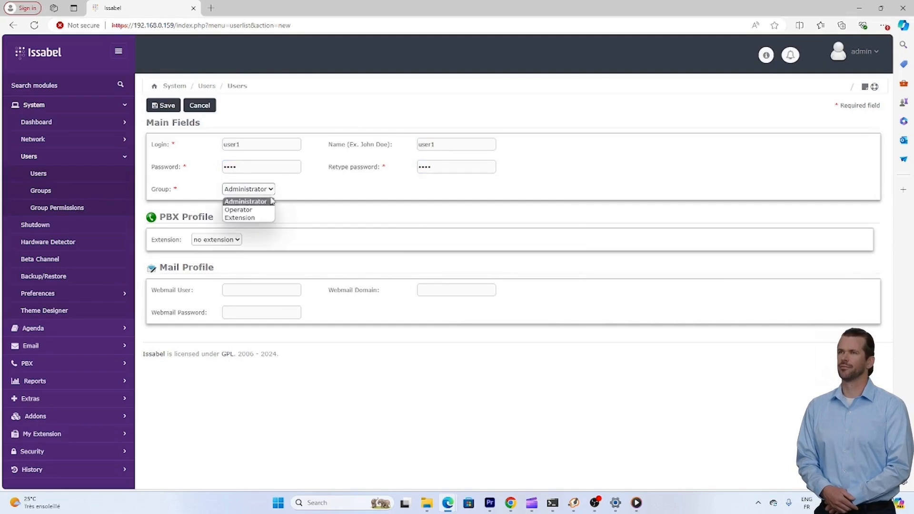
{"action": "left_click", "coordinate": [240, 218]}
{"action": "left_click", "coordinate": [225, 240]}
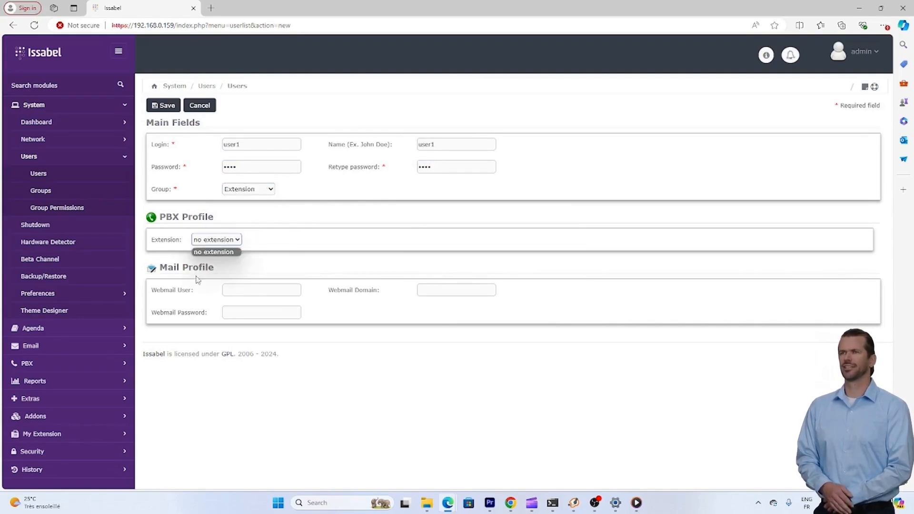
{"action": "left_click", "coordinate": [204, 241]}
{"action": "left_click", "coordinate": [166, 105]}
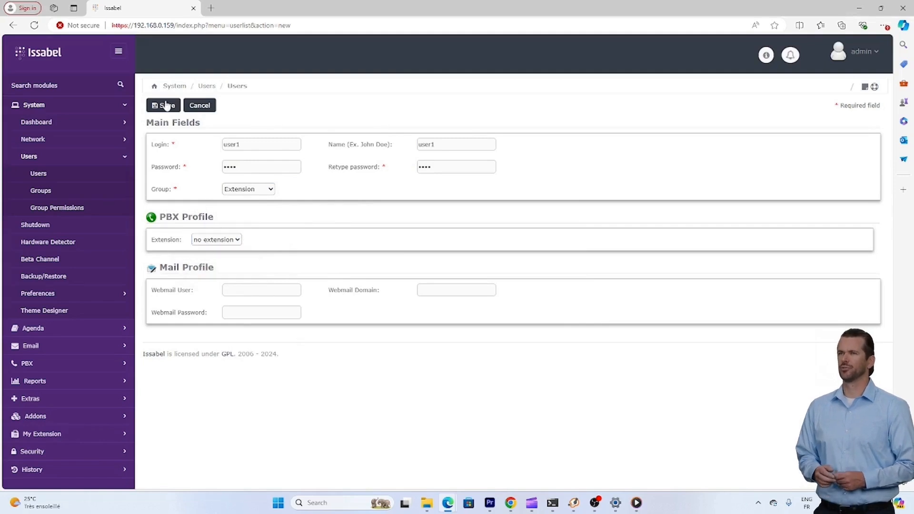
{"action": "left_click", "coordinate": [166, 104]}
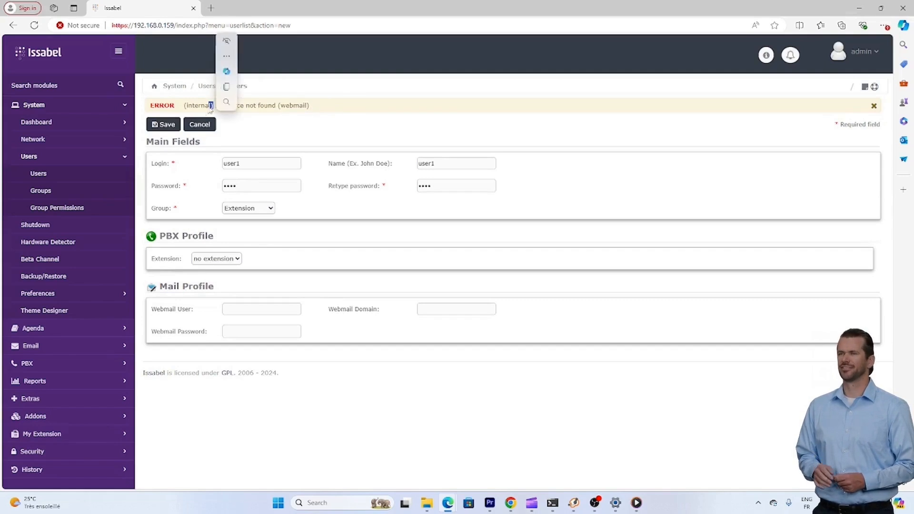
Step: Read the message shown after saving and check the user1 entry and its extension in the Users list
{"action": "left_click_drag", "start_coordinate": [184, 106], "coordinate": [351, 111]}
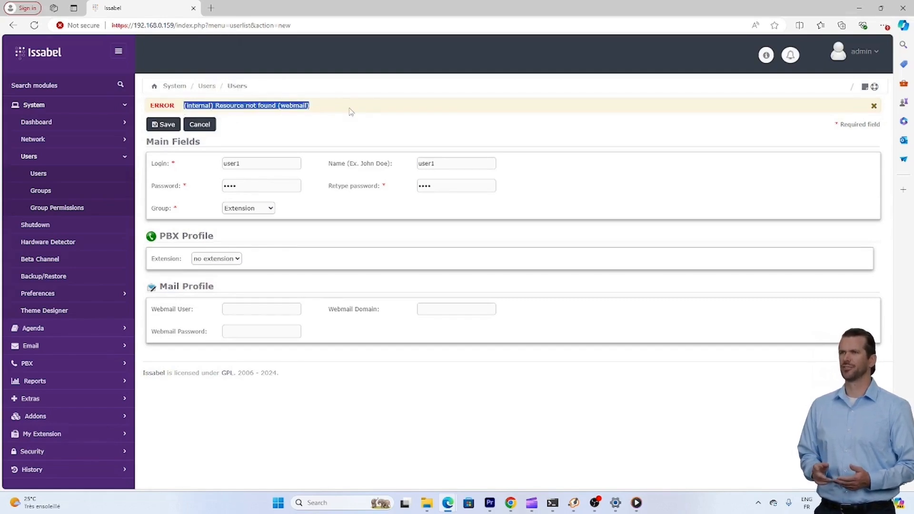
{"action": "left_click", "coordinate": [499, 139]}
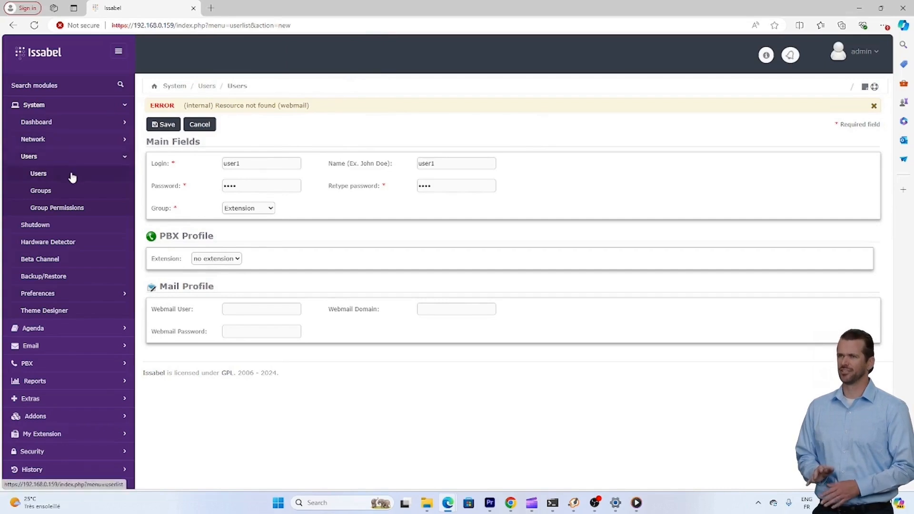
{"action": "left_click", "coordinate": [72, 177]}
{"action": "left_click_drag", "start_coordinate": [197, 172], "coordinate": [724, 176]}
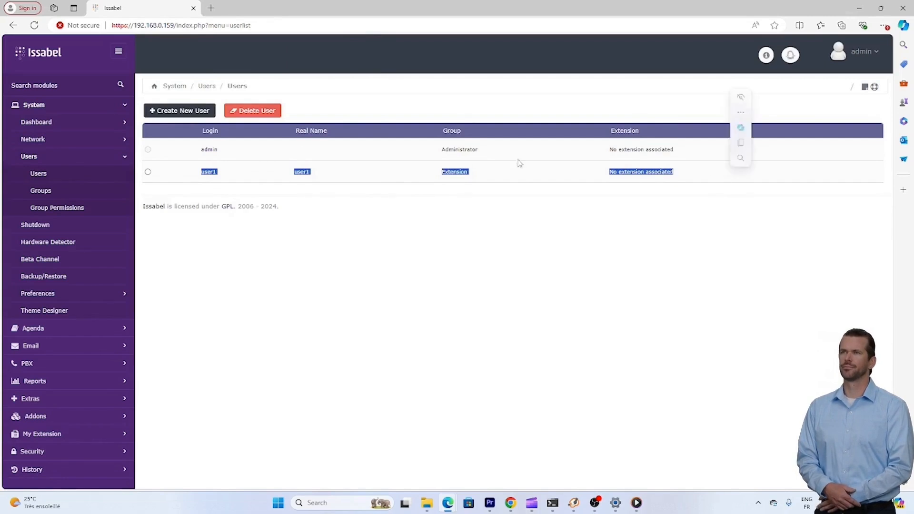
{"action": "left_click", "coordinate": [533, 178]}
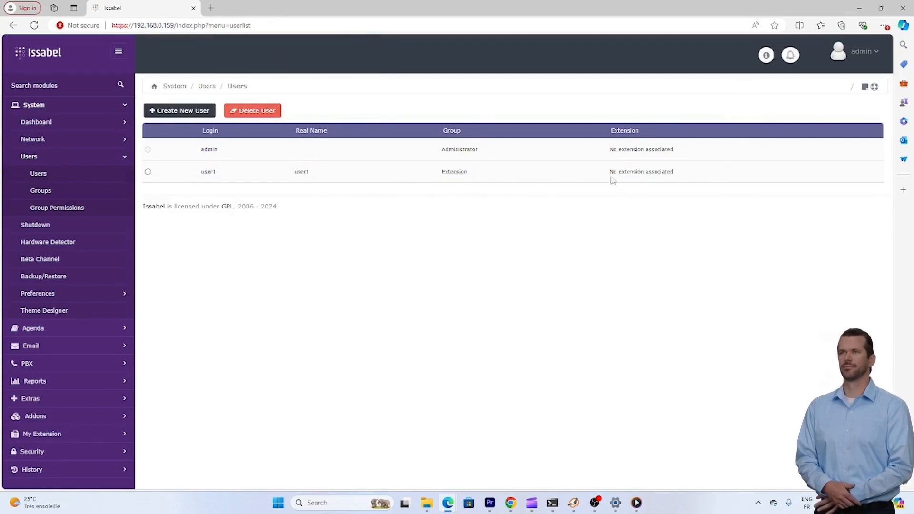
{"action": "left_click_drag", "start_coordinate": [603, 177], "coordinate": [707, 176]}
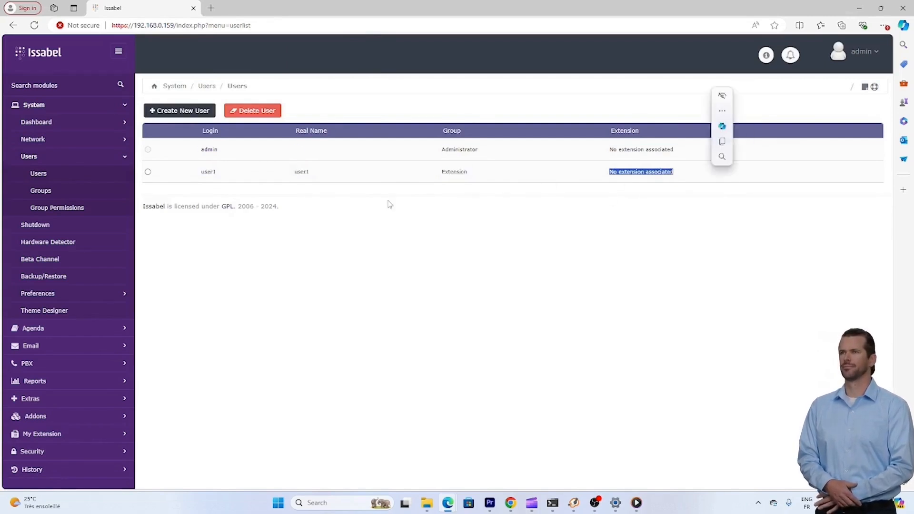
Step: Create a new user group named TEST with the description Demo
{"action": "left_click", "coordinate": [49, 192]}
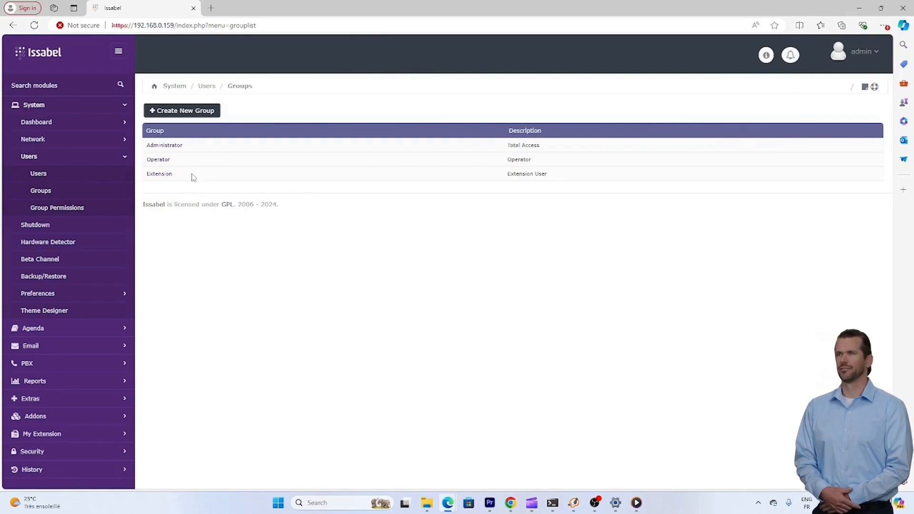
{"action": "left_click", "coordinate": [196, 114]}
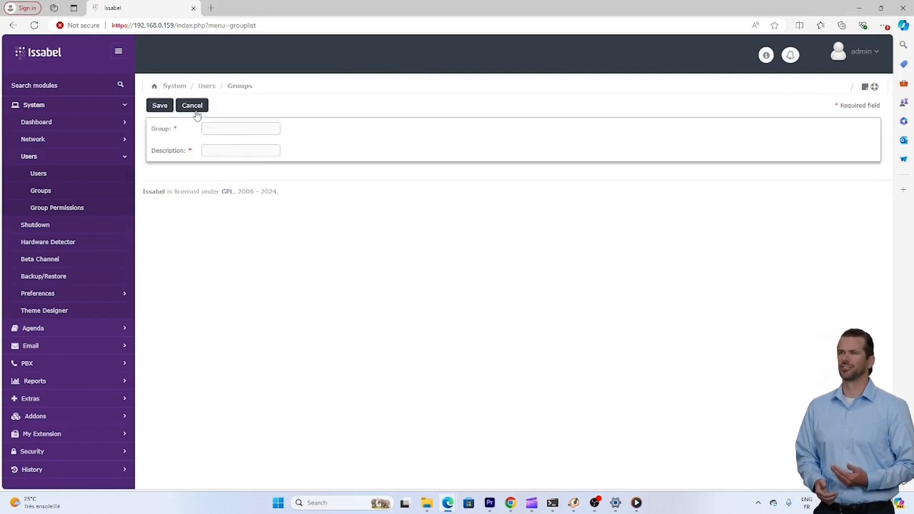
{"action": "left_click", "coordinate": [261, 128]}
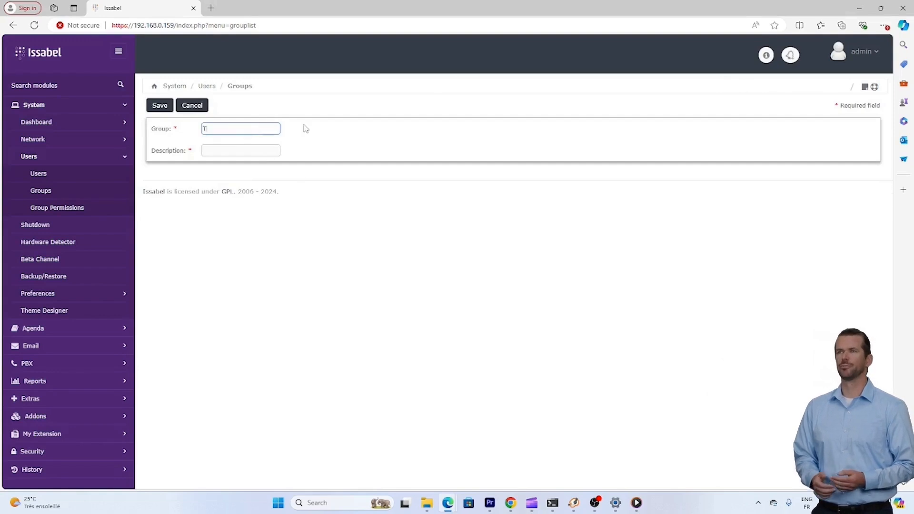
{"action": "key", "text": "Tab"}
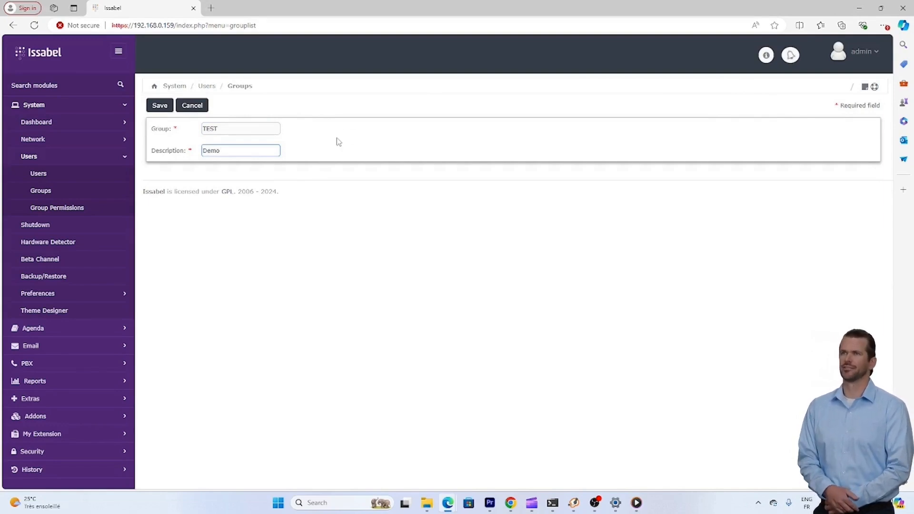
{"action": "left_click", "coordinate": [167, 105]}
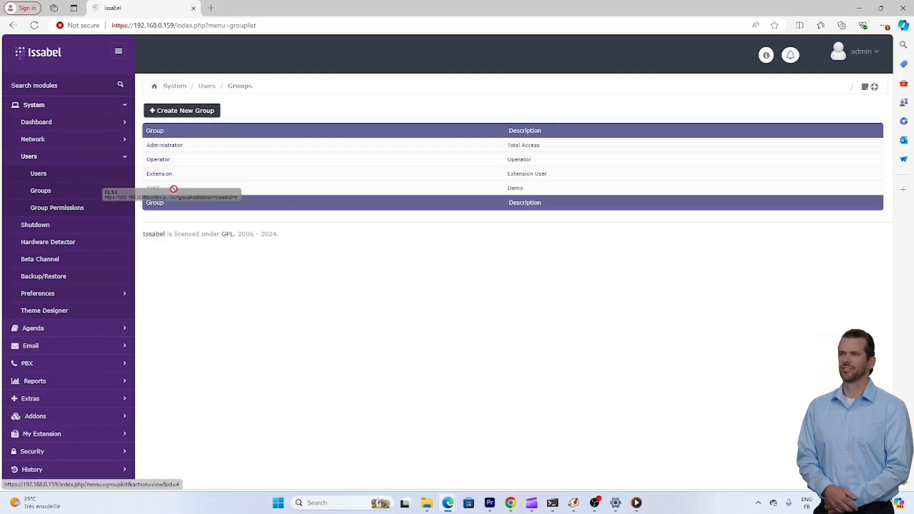
Step: Review the new TEST group and the descriptions of the Administrator, Operator and Extension groups
{"action": "left_click_drag", "start_coordinate": [548, 190], "coordinate": [162, 204]}
{"action": "left_click", "coordinate": [260, 219]}
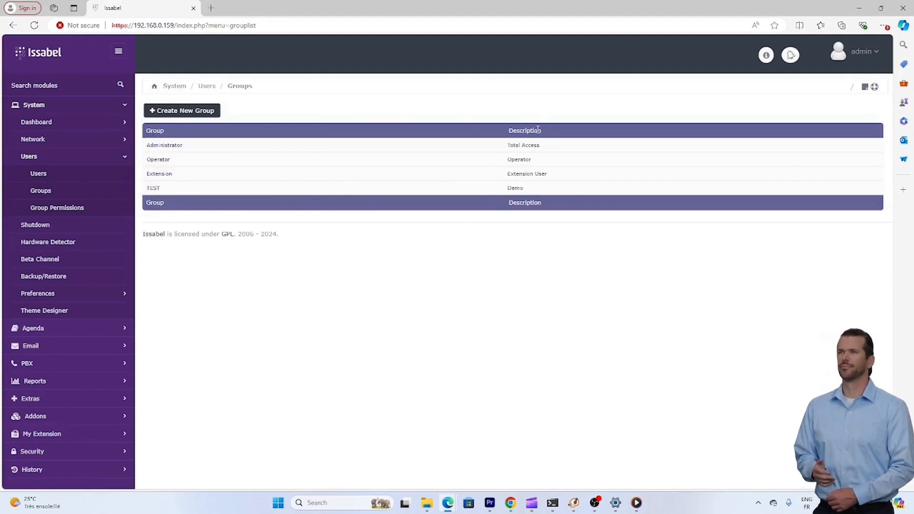
{"action": "left_click_drag", "start_coordinate": [504, 147], "coordinate": [551, 149]}
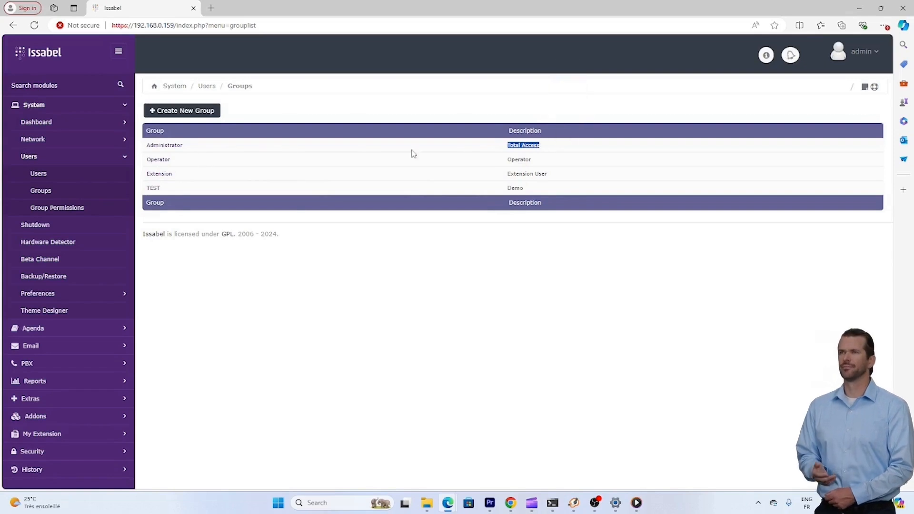
{"action": "left_click", "coordinate": [537, 159]}
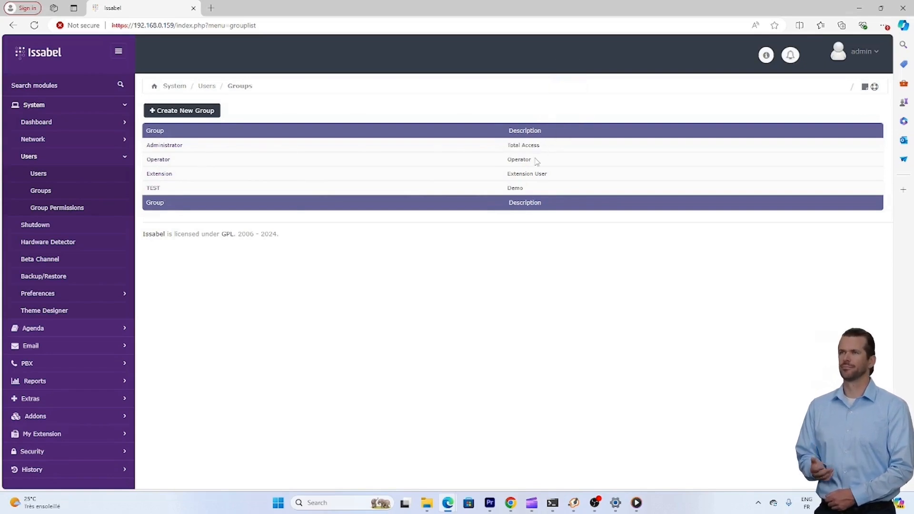
{"action": "left_click_drag", "start_coordinate": [536, 161], "coordinate": [505, 159]}
{"action": "left_click_drag", "start_coordinate": [588, 176], "coordinate": [500, 177]}
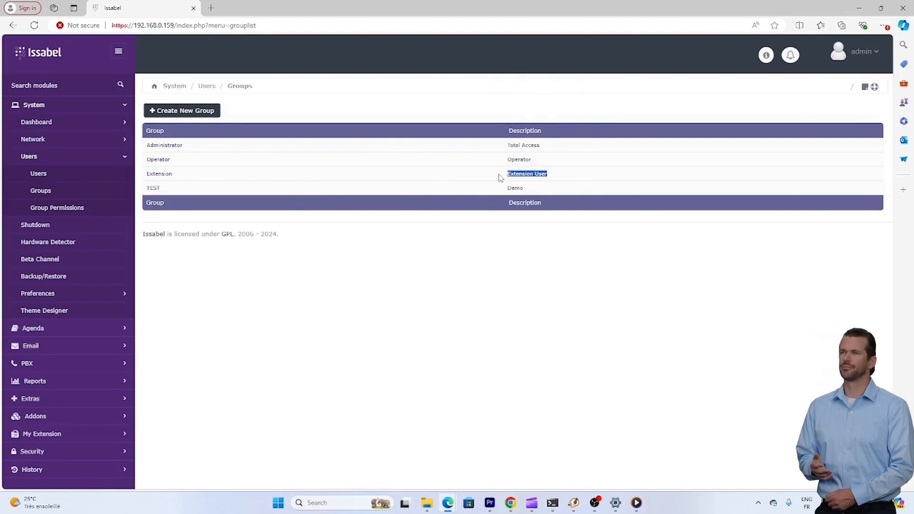
Step: Open Group Permissions, show the group filter and examine the Administrator group's permissions under the system resource
{"action": "left_click", "coordinate": [60, 211]}
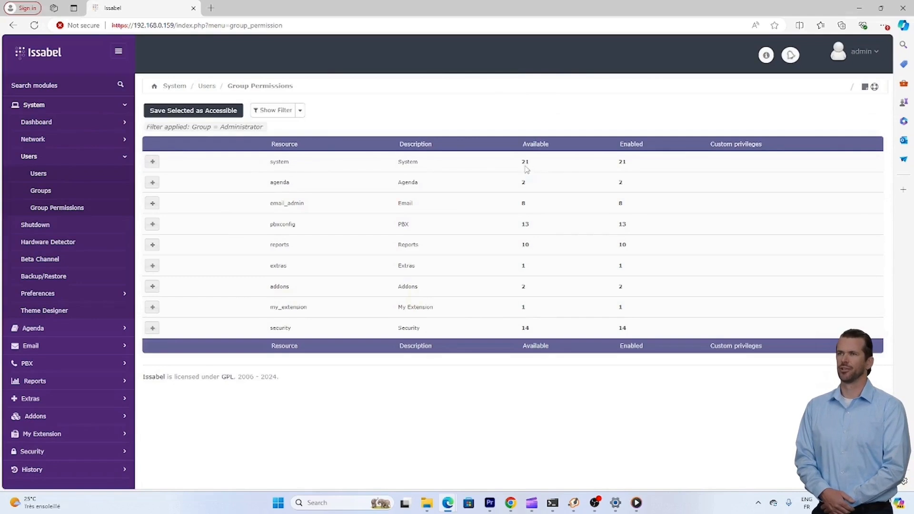
{"action": "left_click", "coordinate": [274, 110]}
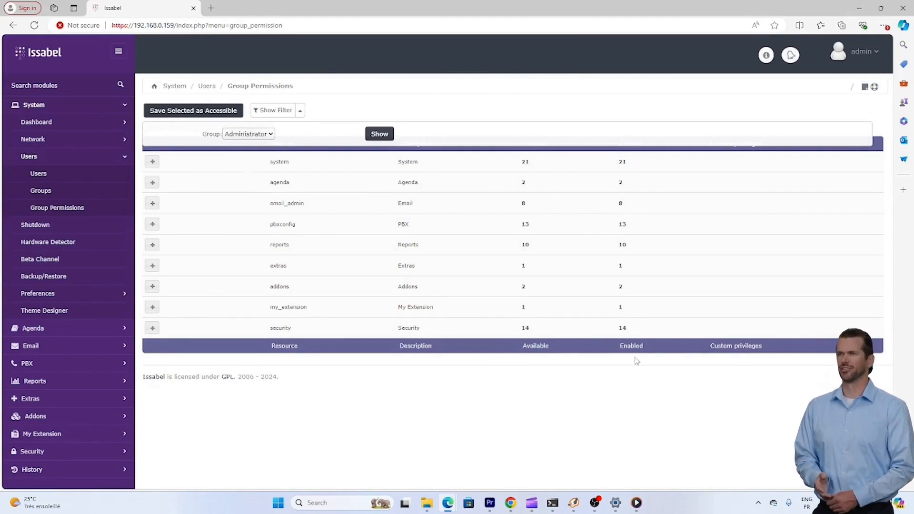
{"action": "left_click", "coordinate": [263, 139]}
{"action": "left_click", "coordinate": [263, 141]}
{"action": "left_click", "coordinate": [152, 162]}
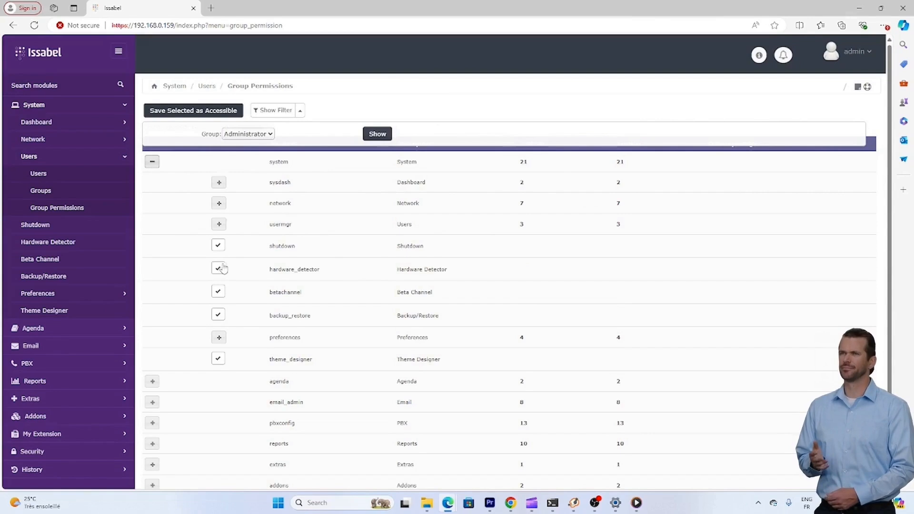
Step: Filter the group permissions by the TEST group and examine its enabled resources
{"action": "left_click", "coordinate": [268, 135]}
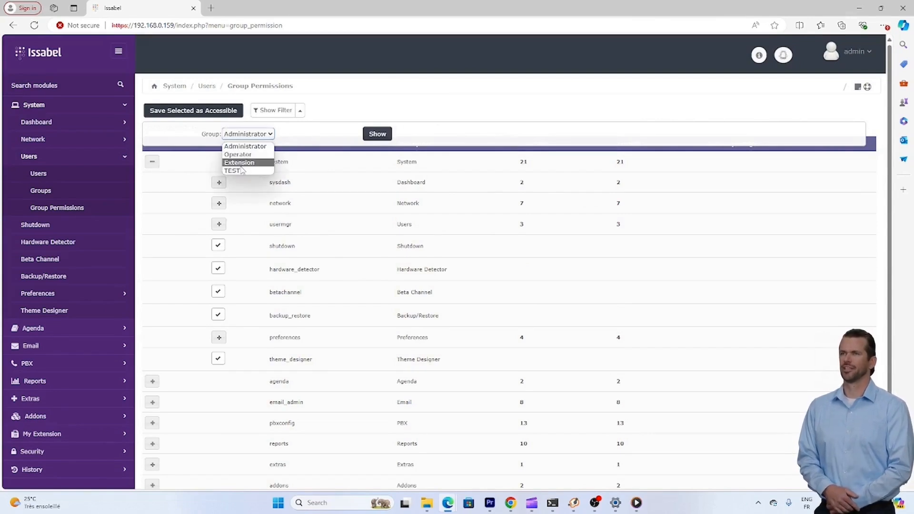
{"action": "left_click", "coordinate": [245, 171]}
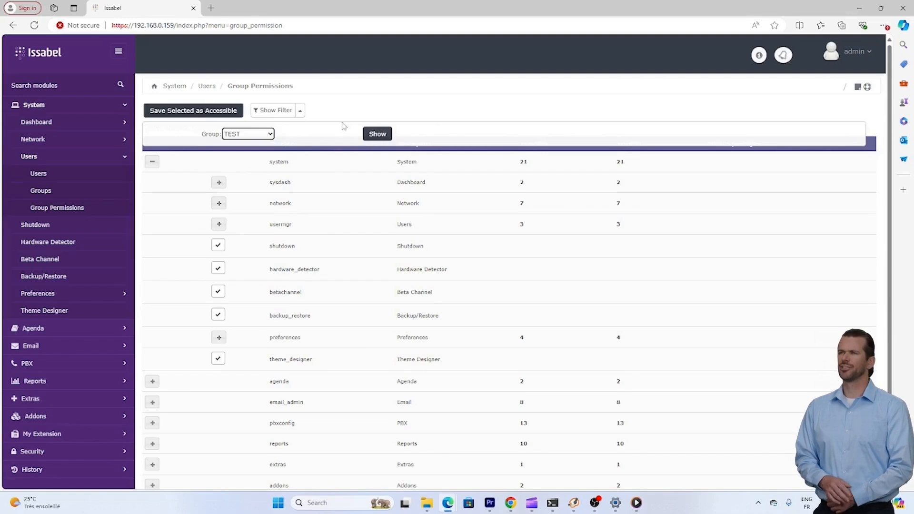
{"action": "left_click", "coordinate": [372, 136]}
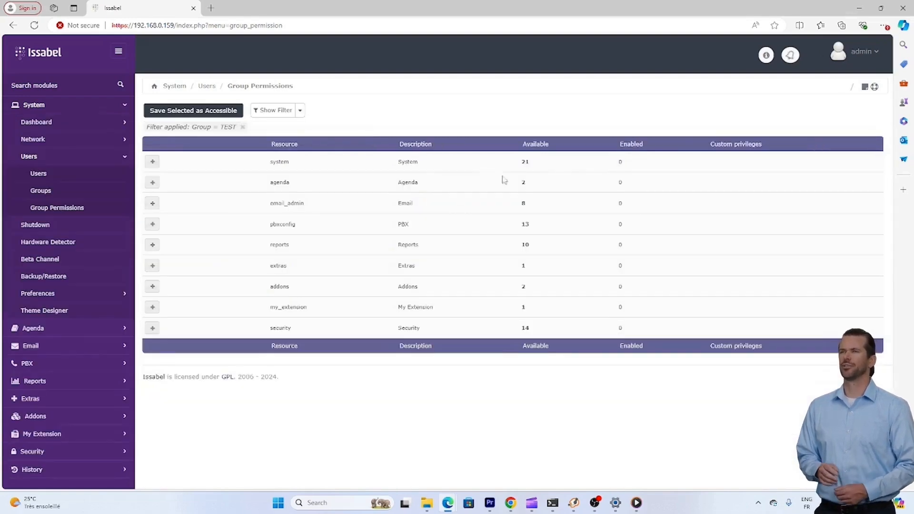
{"action": "left_click_drag", "start_coordinate": [617, 146], "coordinate": [670, 336]}
{"action": "left_click", "coordinate": [667, 315]}
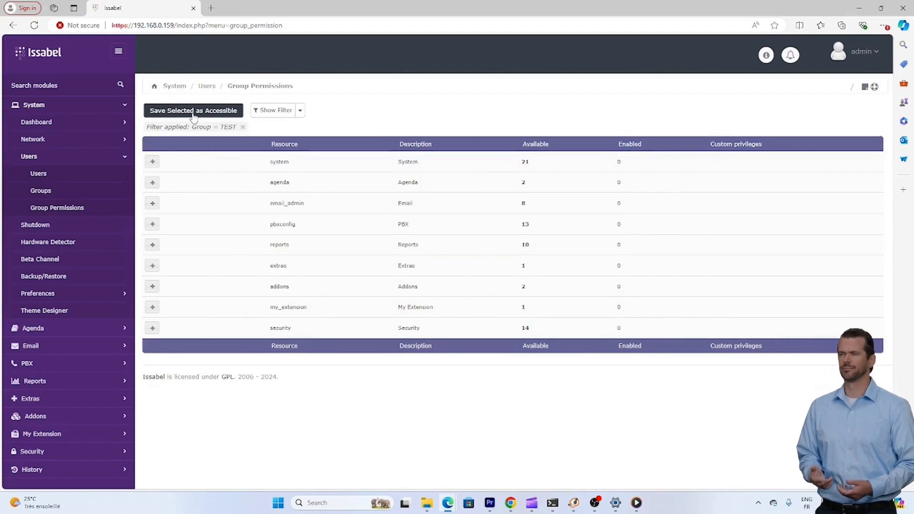
Step: Expand the TEST group's system resource with its Dashboard, Network and Users subresources and examine the permissions that can be granted
{"action": "left_click", "coordinate": [152, 162]}
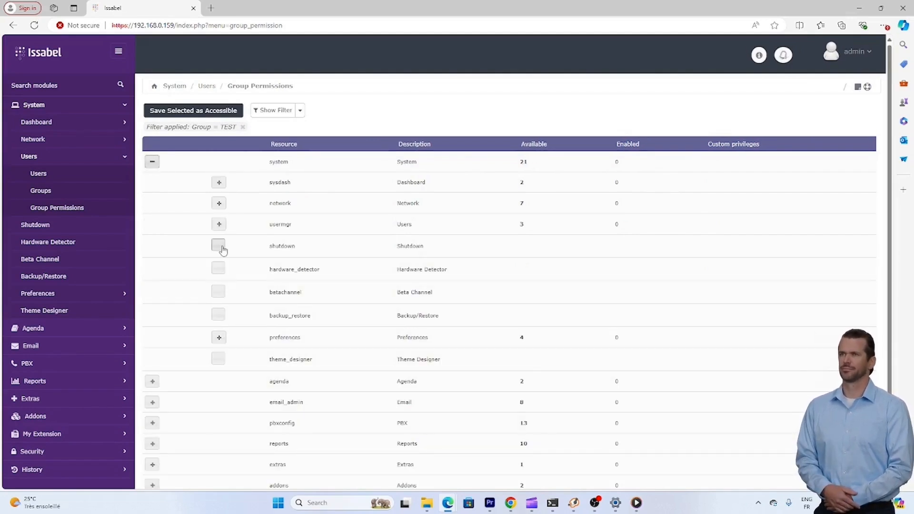
{"action": "left_click", "coordinate": [219, 184]}
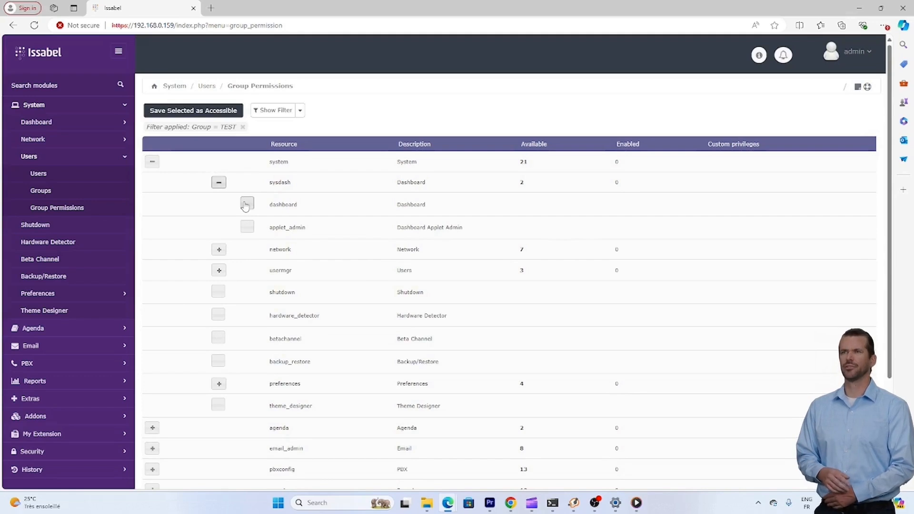
{"action": "left_click", "coordinate": [218, 249]}
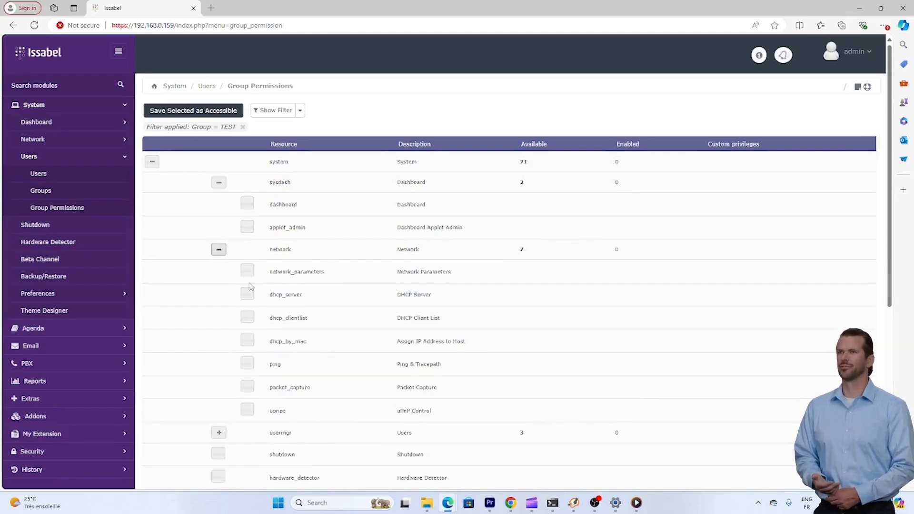
{"action": "scroll", "coordinate": [248, 298], "scroll_direction": "down", "scroll_amount": 3}
{"action": "left_click", "coordinate": [219, 292]}
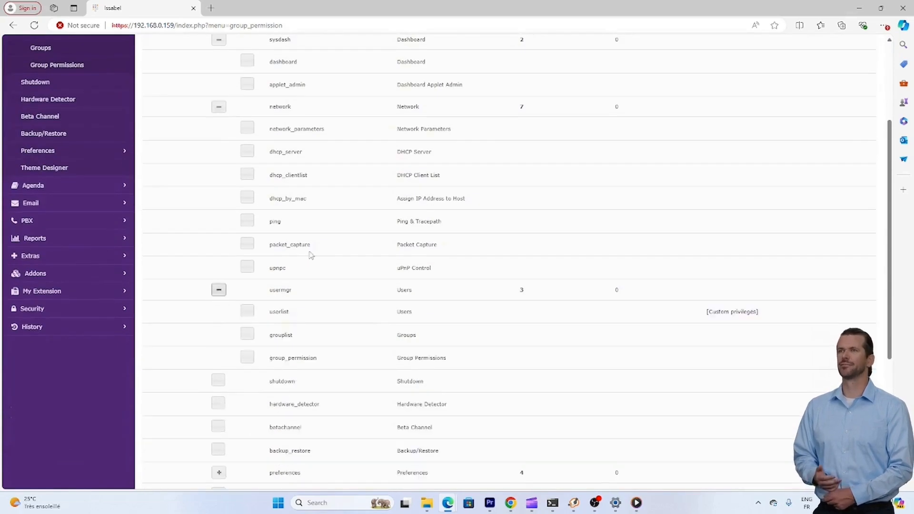
{"action": "scroll", "coordinate": [245, 261], "scroll_direction": "down", "scroll_amount": 1}
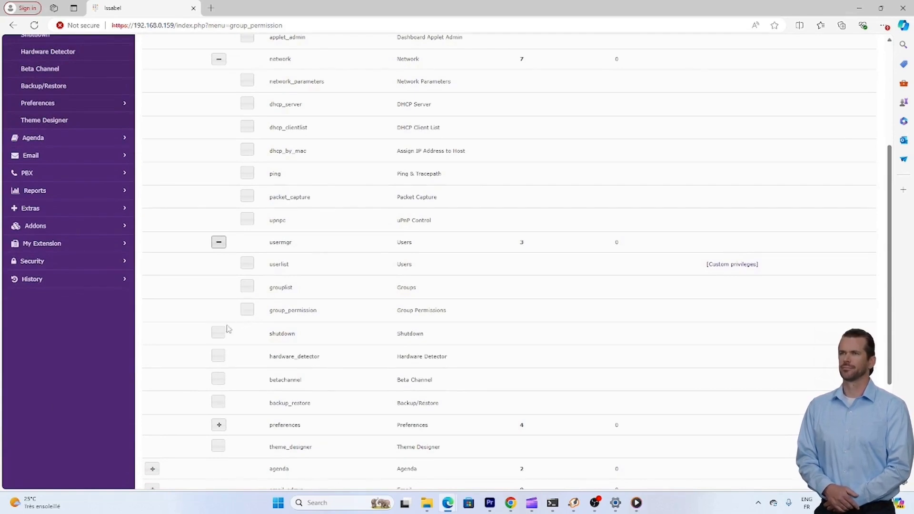
{"action": "scroll", "coordinate": [226, 336], "scroll_direction": "down", "scroll_amount": 3}
{"action": "scroll", "coordinate": [242, 331], "scroll_direction": "up", "scroll_amount": 8}
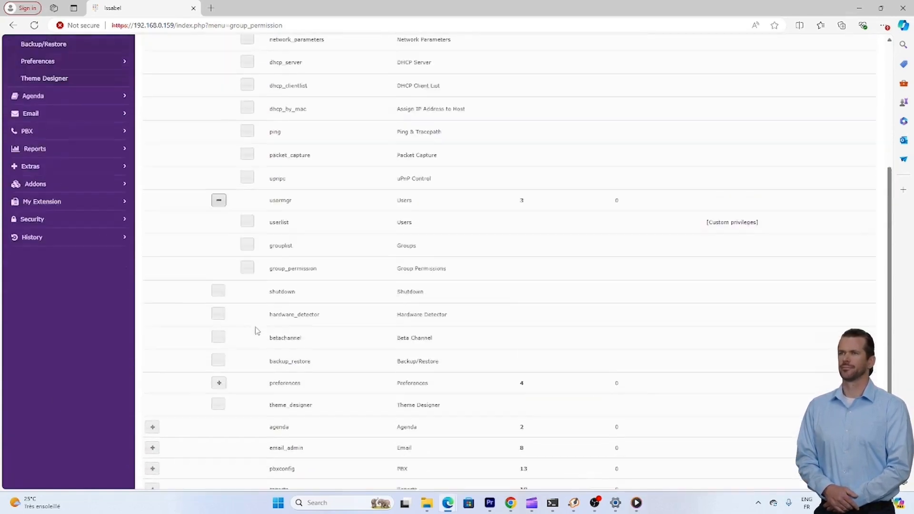
{"action": "scroll", "coordinate": [256, 322], "scroll_direction": "down", "scroll_amount": 8}
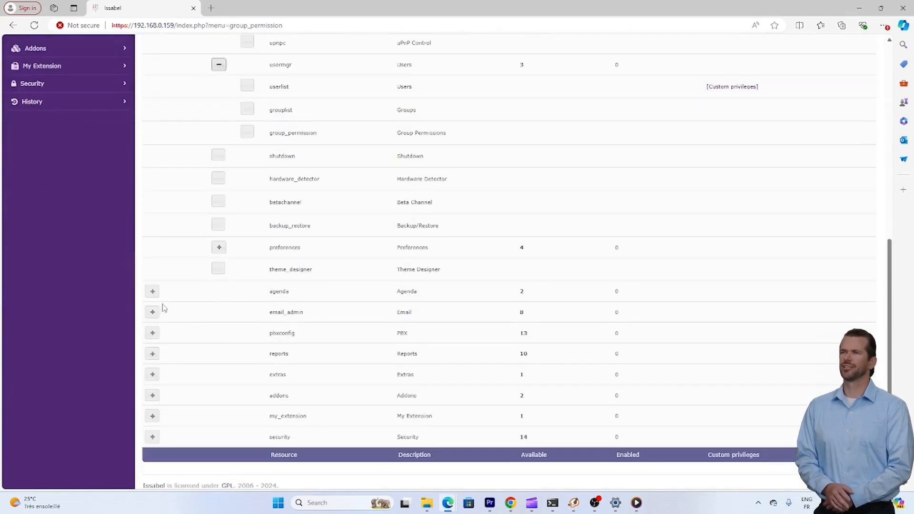
Step: Grant the TEST group access to the agenda's calendar and address_book, save the selection and check the agenda's enabled count
{"action": "left_click", "coordinate": [153, 292]}
{"action": "left_click", "coordinate": [222, 313]}
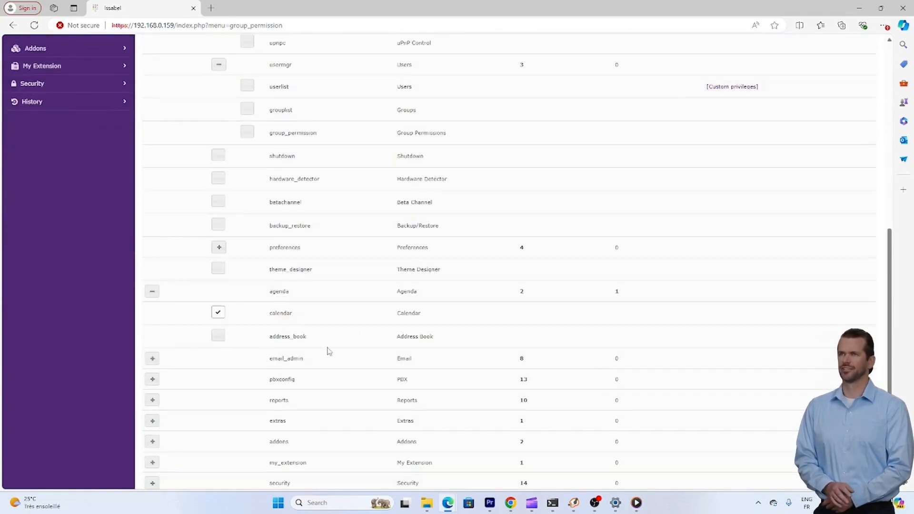
{"action": "left_click", "coordinate": [225, 339]}
{"action": "scroll", "coordinate": [285, 283], "scroll_direction": "up", "scroll_amount": 8}
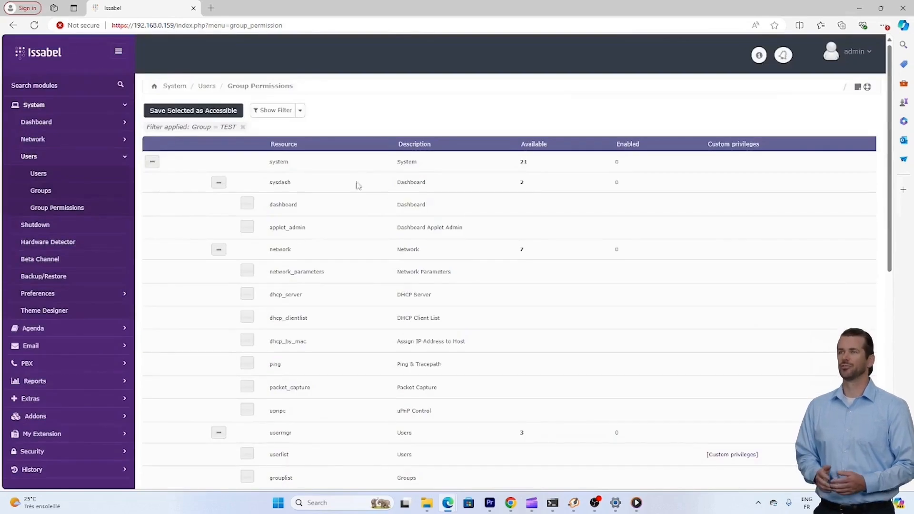
{"action": "left_click", "coordinate": [240, 110]}
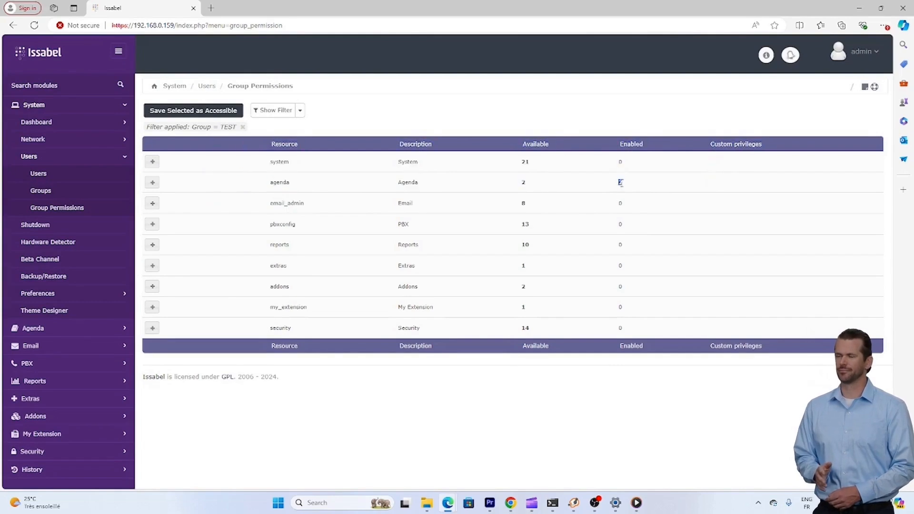
{"action": "left_click_drag", "start_coordinate": [602, 145], "coordinate": [684, 145]}
{"action": "left_click", "coordinate": [617, 230]}
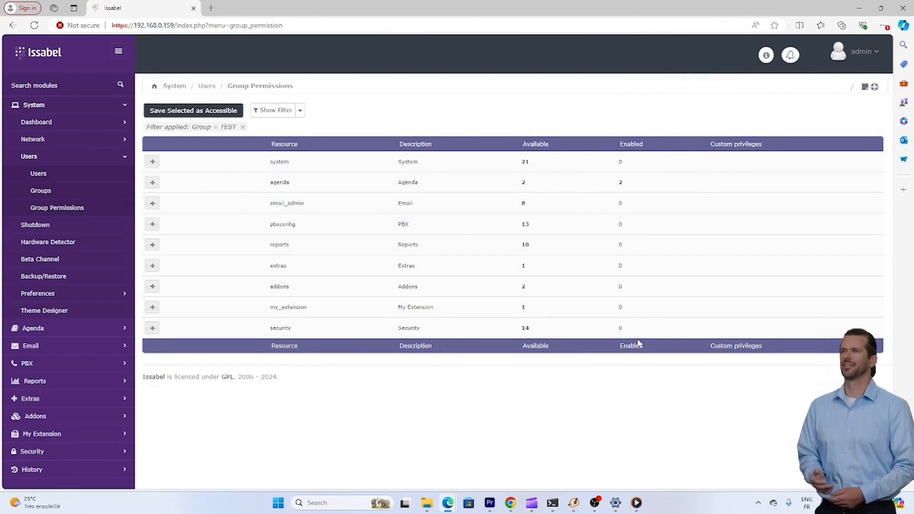